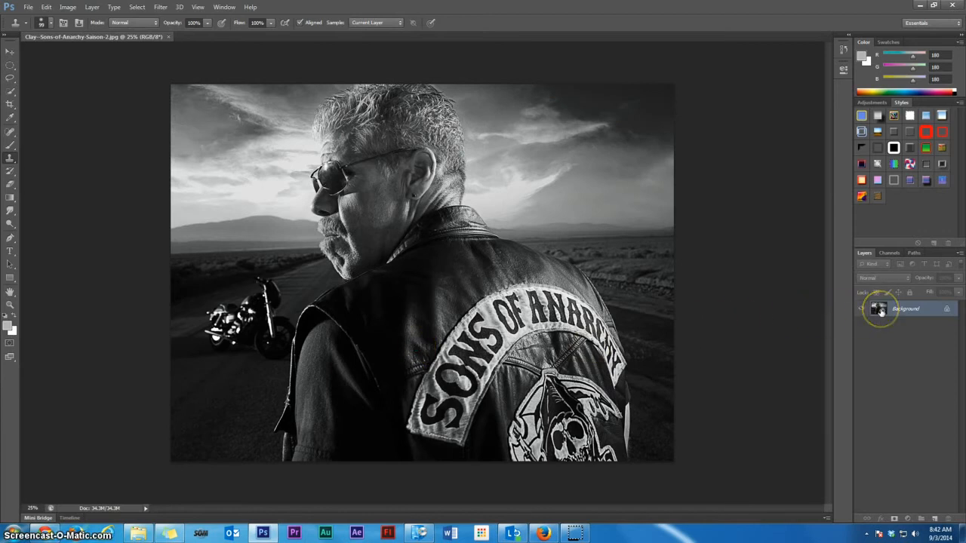
- Duplicate the Background layer of the biker photo and hide the original layer
drag(881, 311, 934, 519)
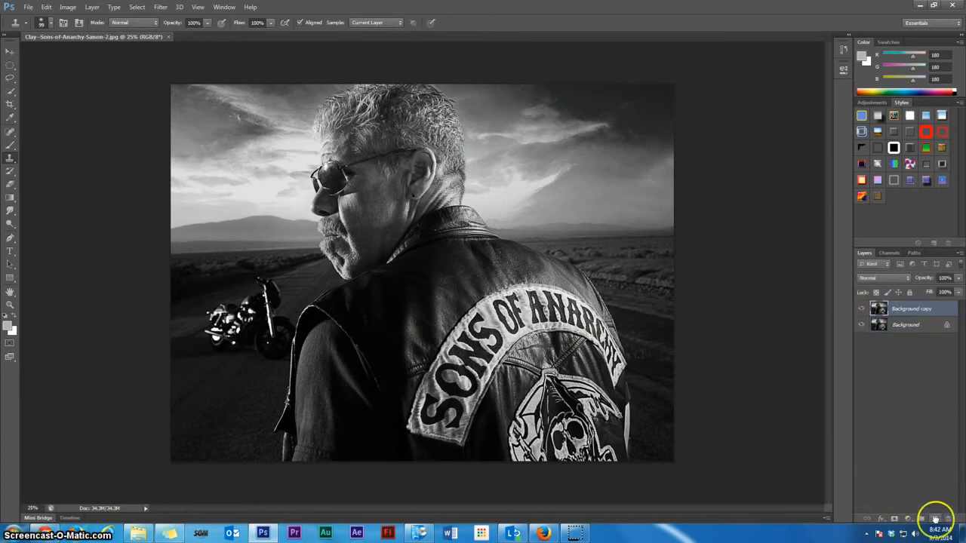
click(861, 325)
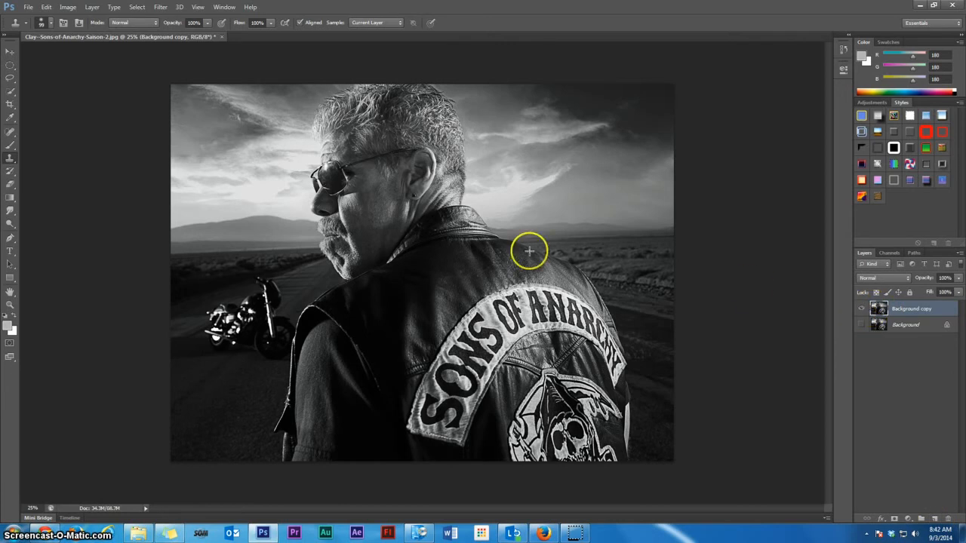
click(11, 50)
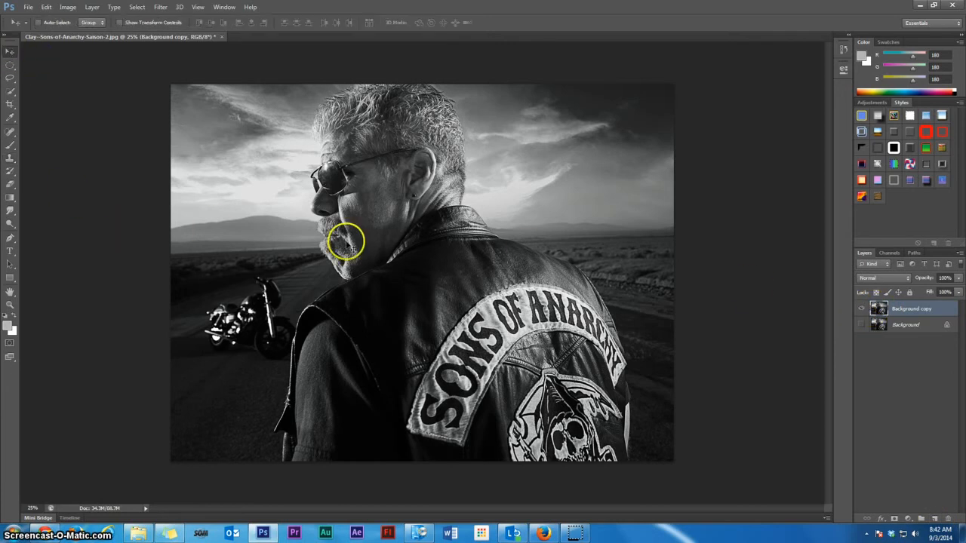
mouse_move(347, 245)
mouse_down()
mouse_move(465, 326)
mouse_move(377, 280)
mouse_move(345, 244)
mouse_up()
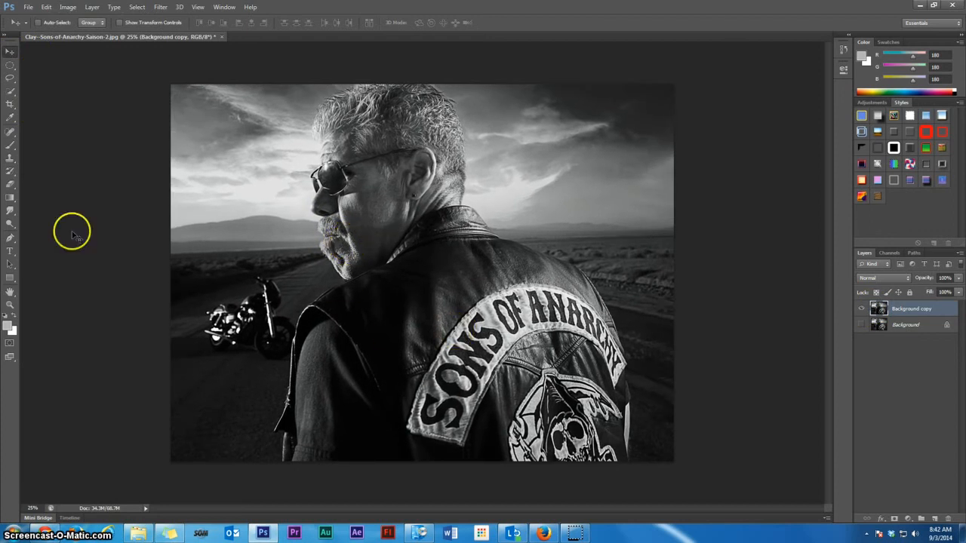
- Paint over the word SONS on the jacket patch in its sampled light gray, using the textured 90 px brush preset enlarged to 110 px
click(10, 117)
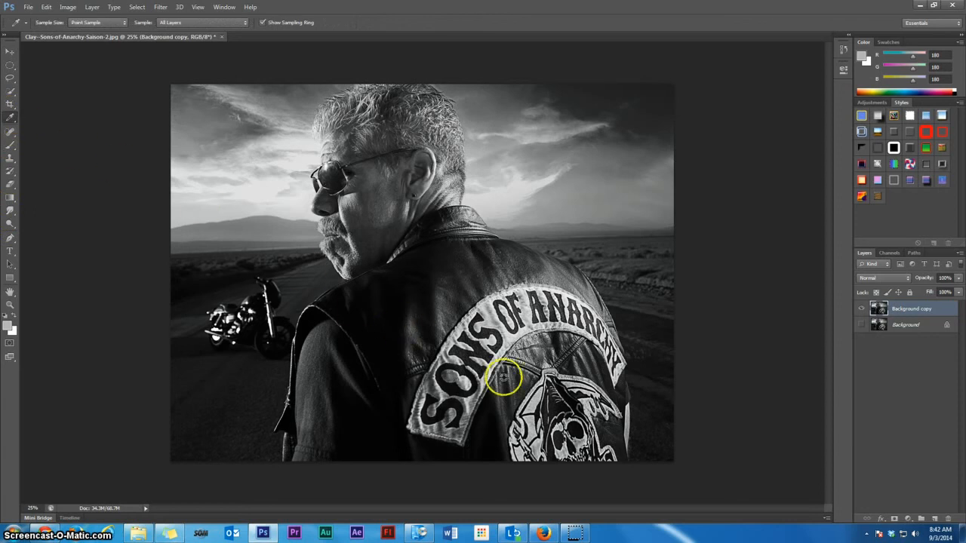
click(487, 322)
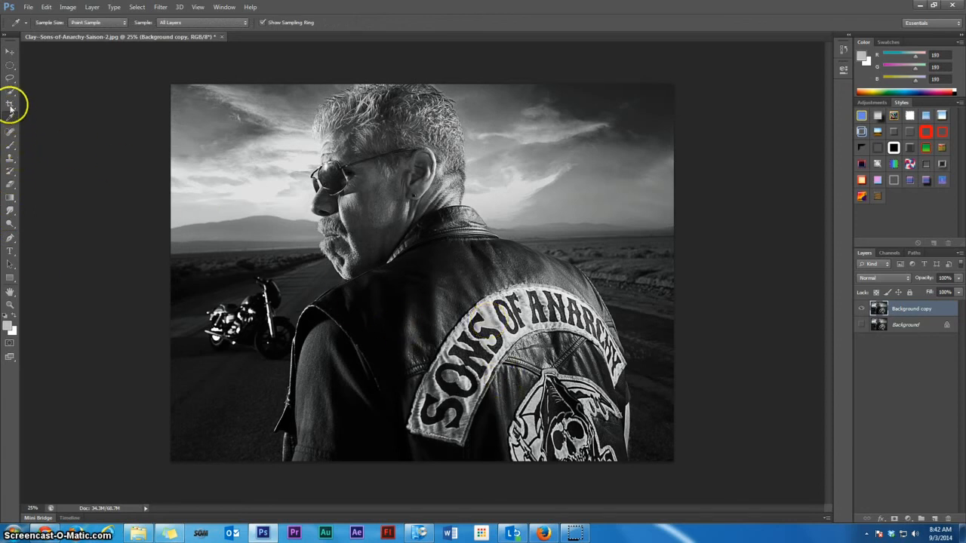
click(10, 142)
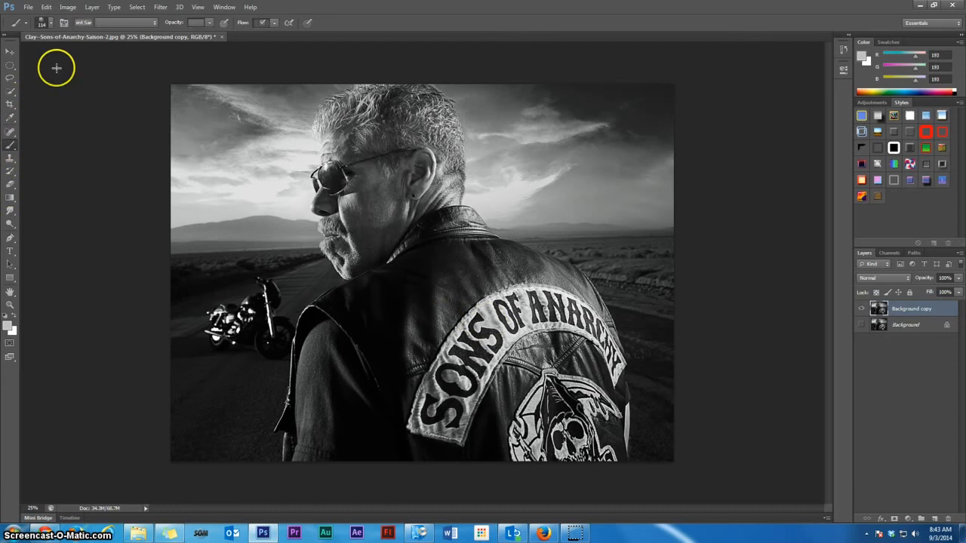
click(52, 27)
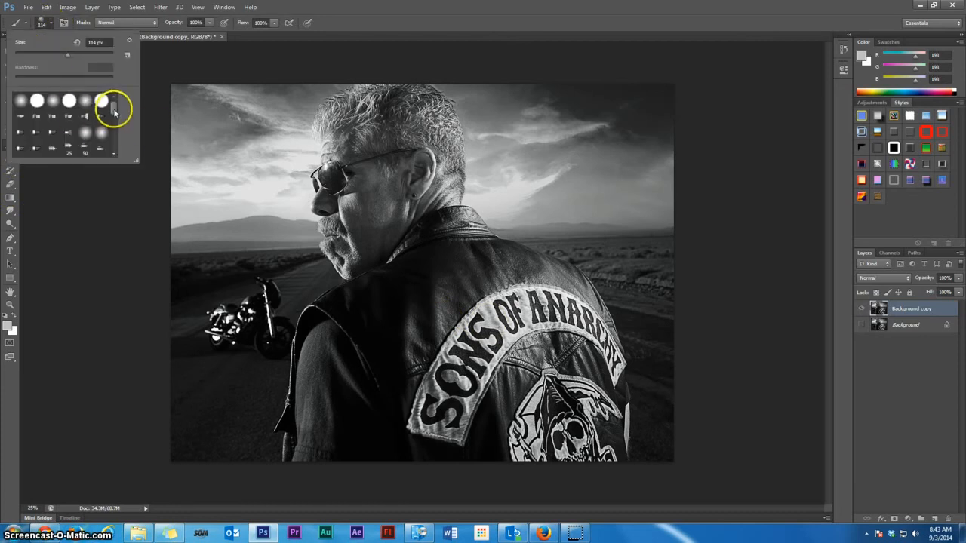
mouse_move(114, 112)
mouse_down()
mouse_move(114, 146)
mouse_move(93, 141)
mouse_up()
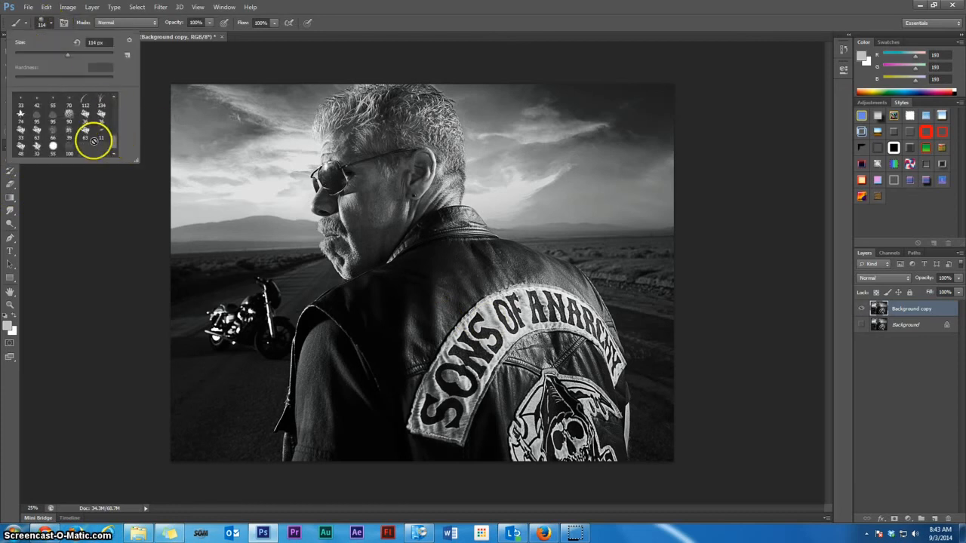
click(68, 112)
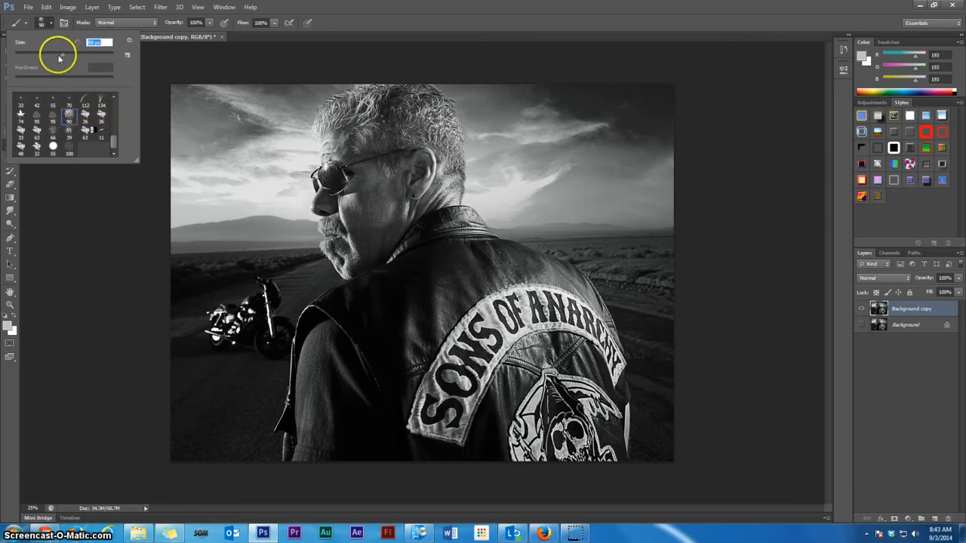
drag(58, 57, 62, 57)
click(98, 235)
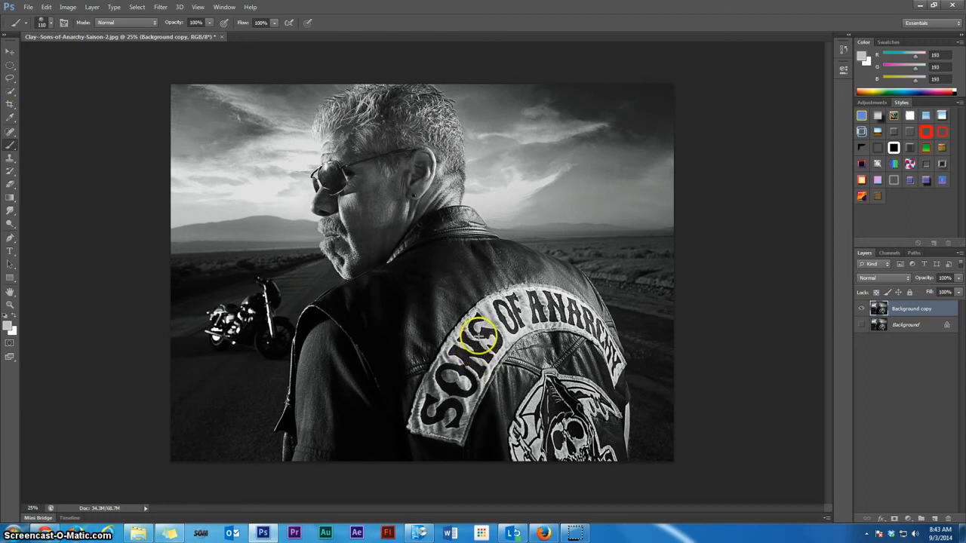
mouse_move(478, 337)
mouse_down()
mouse_move(495, 347)
mouse_move(497, 334)
mouse_move(477, 320)
mouse_move(475, 332)
mouse_up()
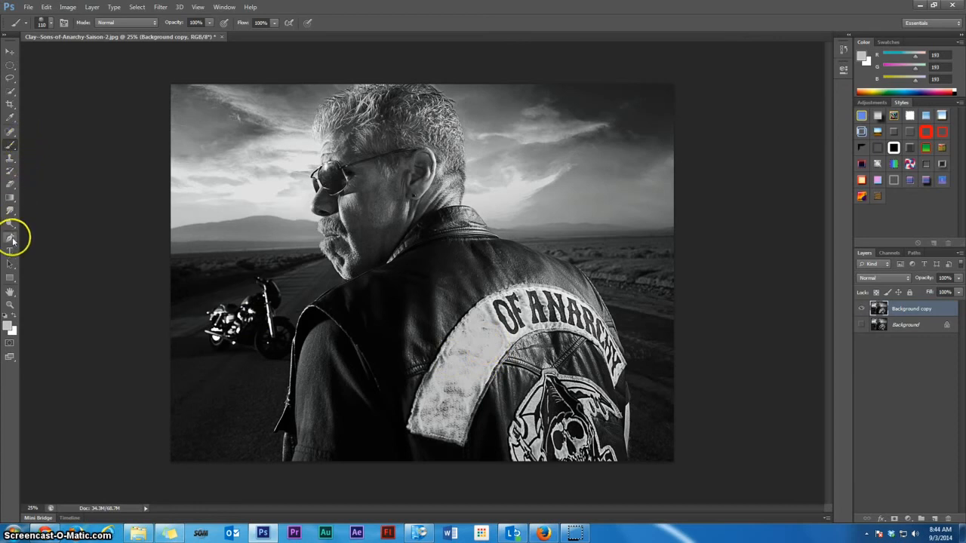
- Add the text SWANS in 100 pt Mesquite Std over the sky beside the man's head
click(10, 251)
click(204, 161)
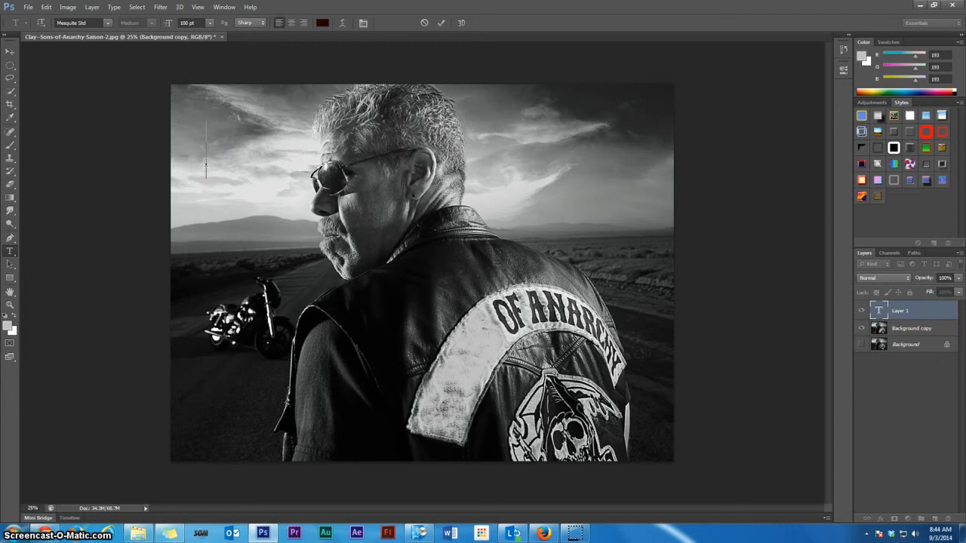
text(SWANS)
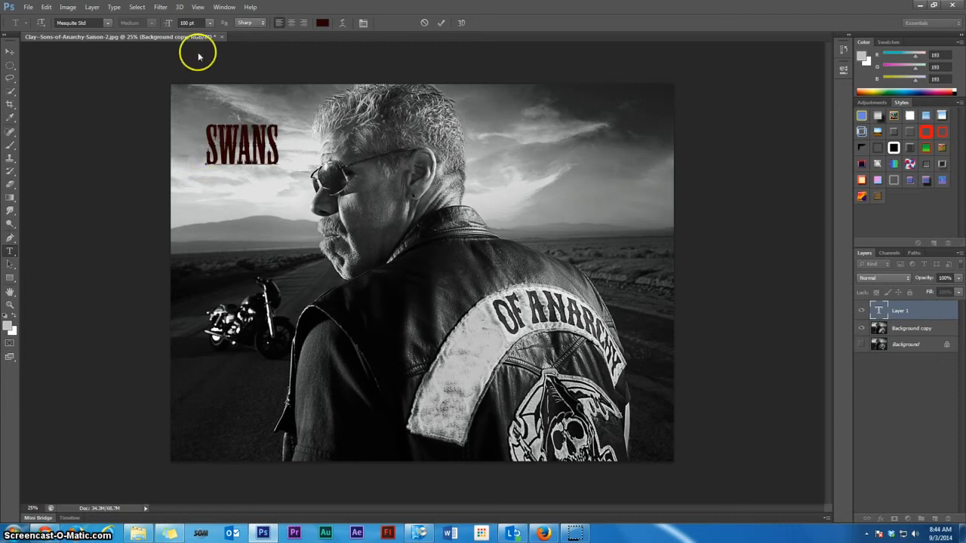
- Warp the SWANS text with the Arc style and a slight horizontal bend, keeping its Mesquite Std font
drag(193, 140, 334, 112)
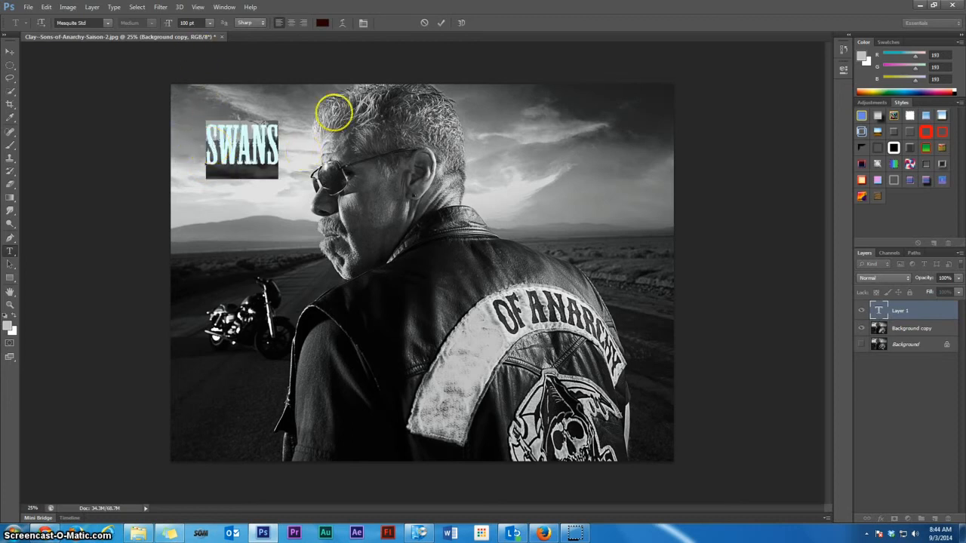
click(344, 23)
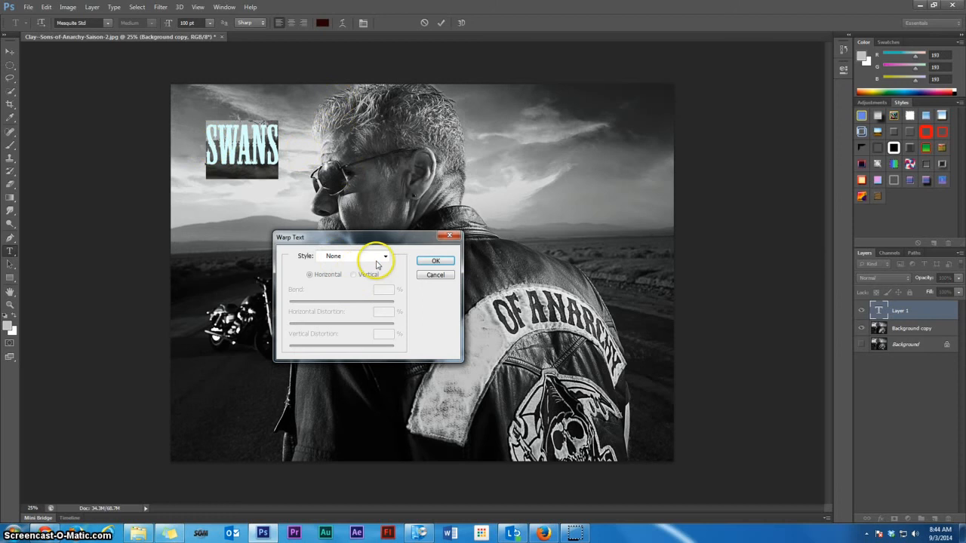
click(376, 260)
click(336, 282)
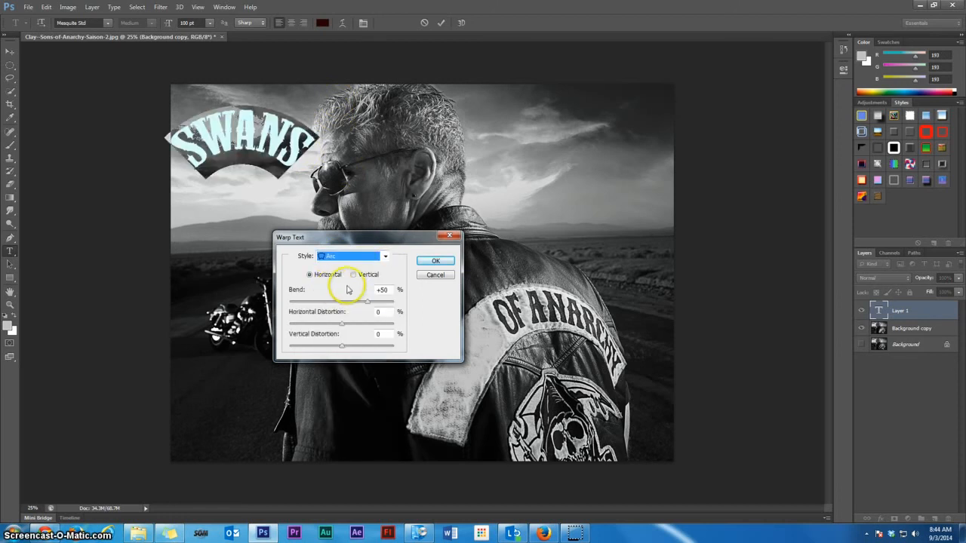
click(348, 301)
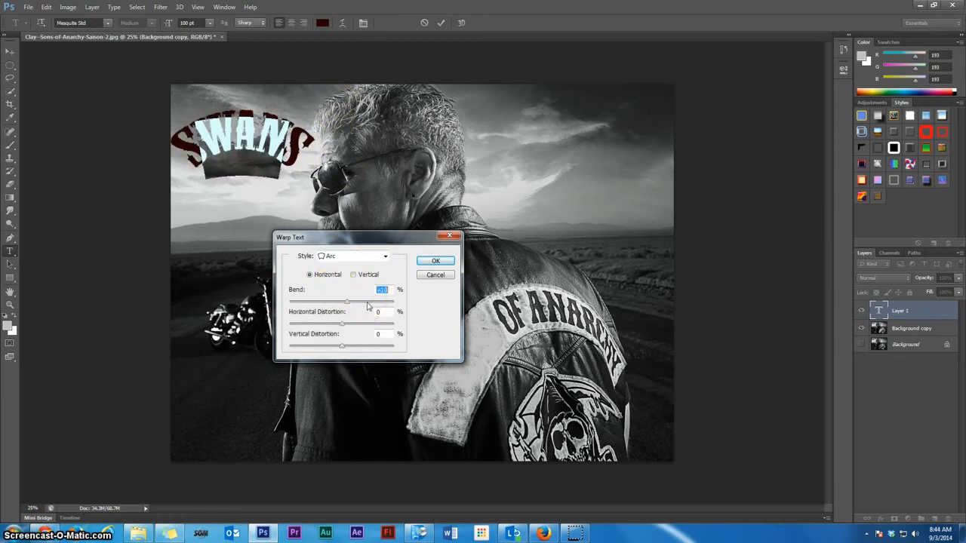
key(Down)
key(Down)
key(Down)
key(Down)
key(Down)
click(441, 276)
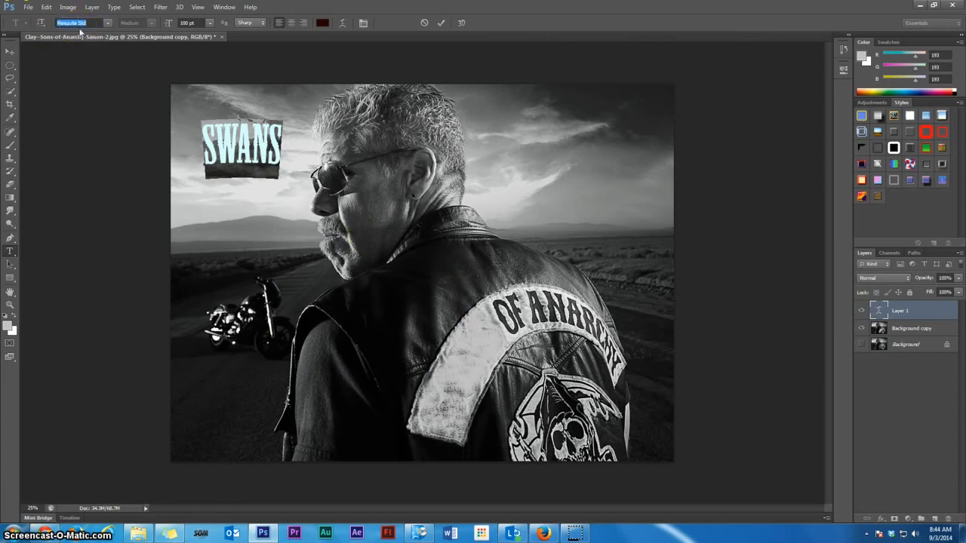
key(Down)
key(Up)
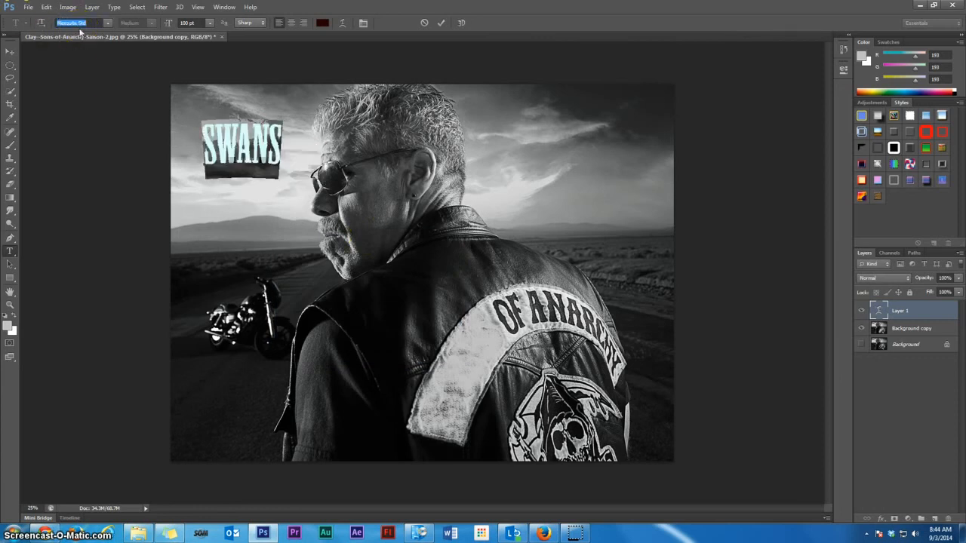
- Place the SWANS text on the blank part of the jacket patch and rotate it about -65° to follow the patch
click(9, 53)
drag(243, 144, 463, 418)
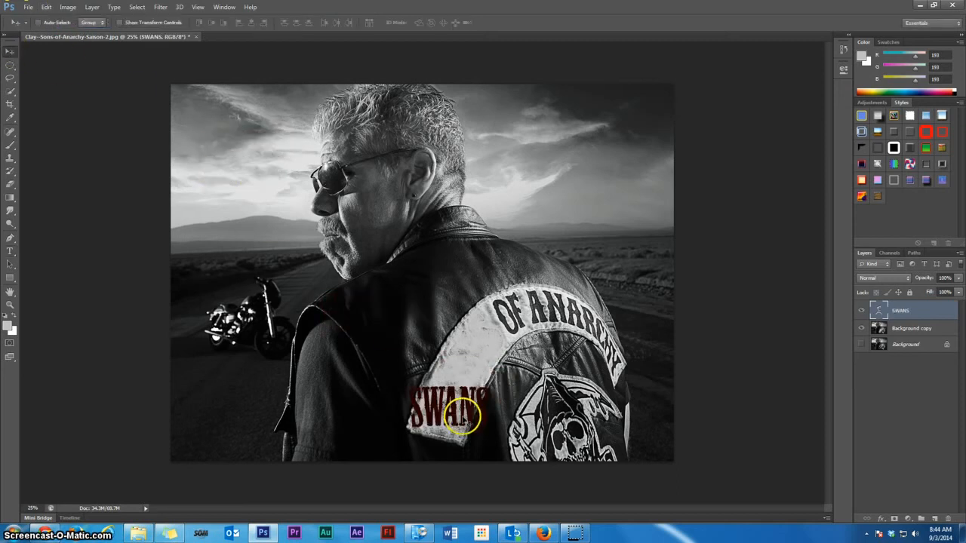
key(ctrl+t)
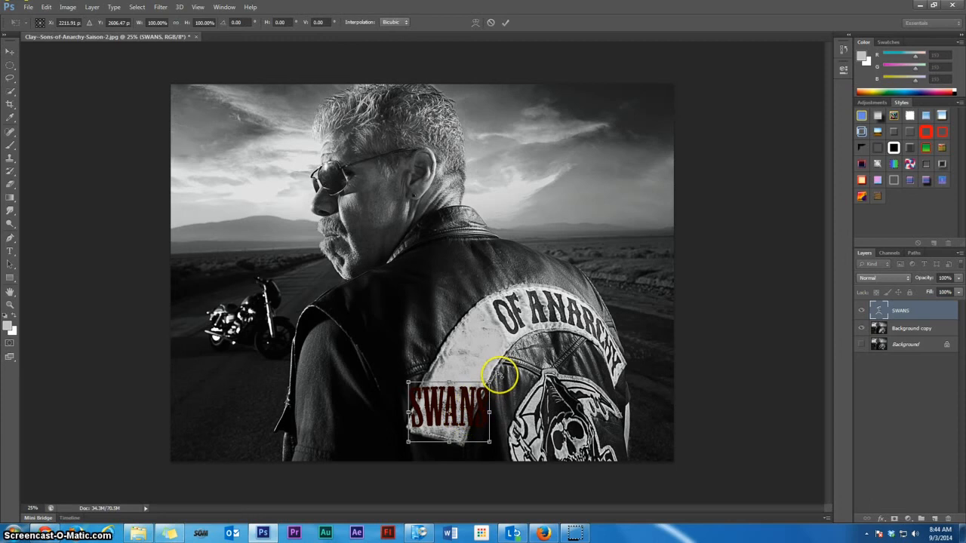
mouse_move(500, 377)
mouse_down()
mouse_move(456, 343)
mouse_move(431, 361)
mouse_move(444, 397)
mouse_move(454, 374)
mouse_move(513, 358)
mouse_move(504, 360)
mouse_up()
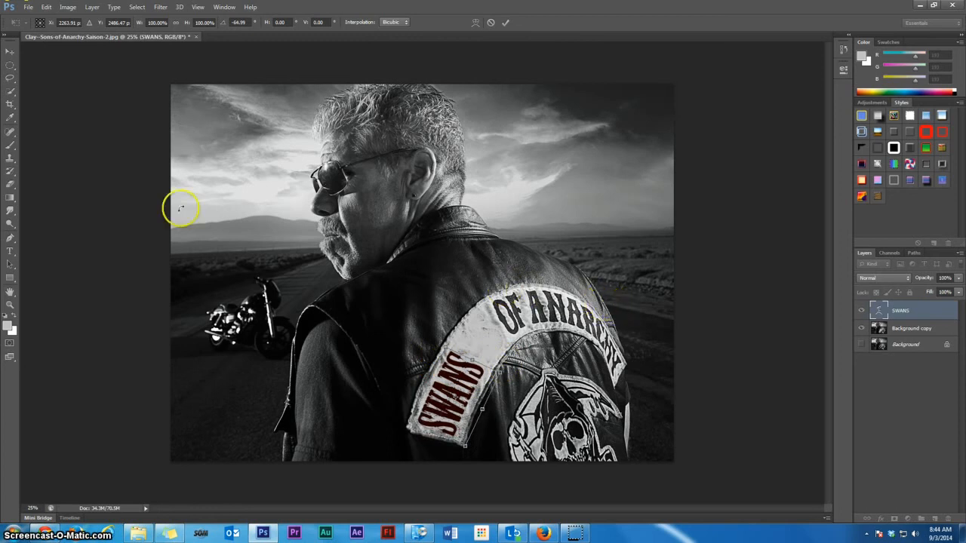
click(10, 50)
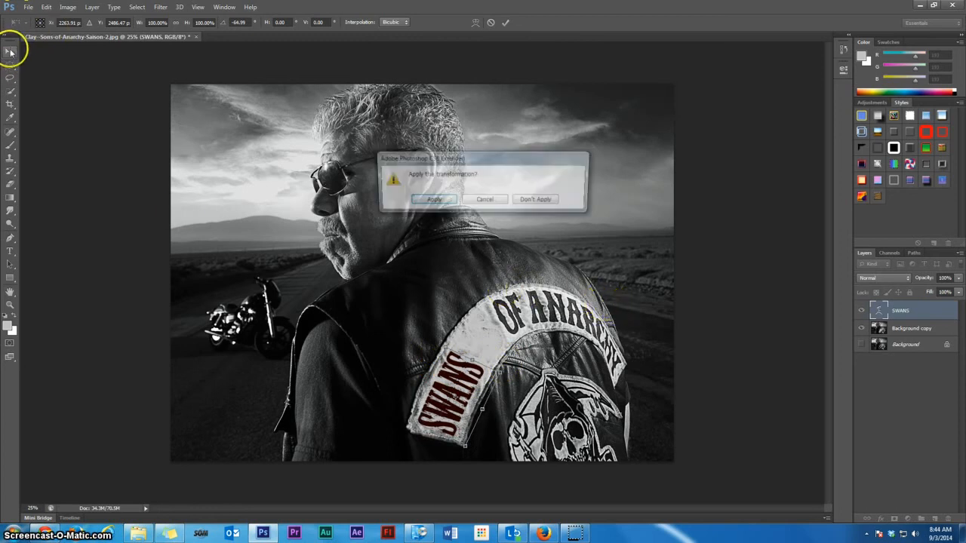
click(435, 197)
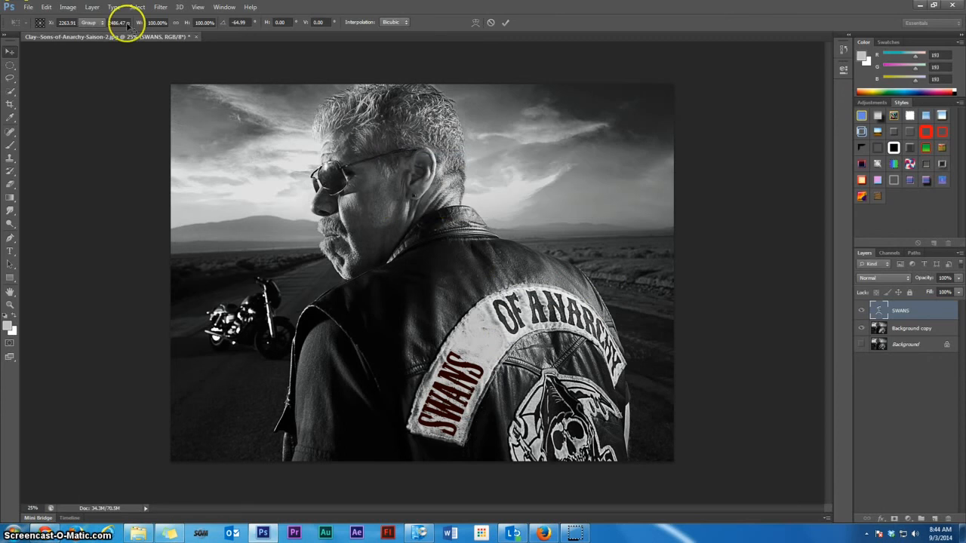
- Open the swan2 image and duplicate its Background layer, hiding the original
click(30, 9)
click(33, 24)
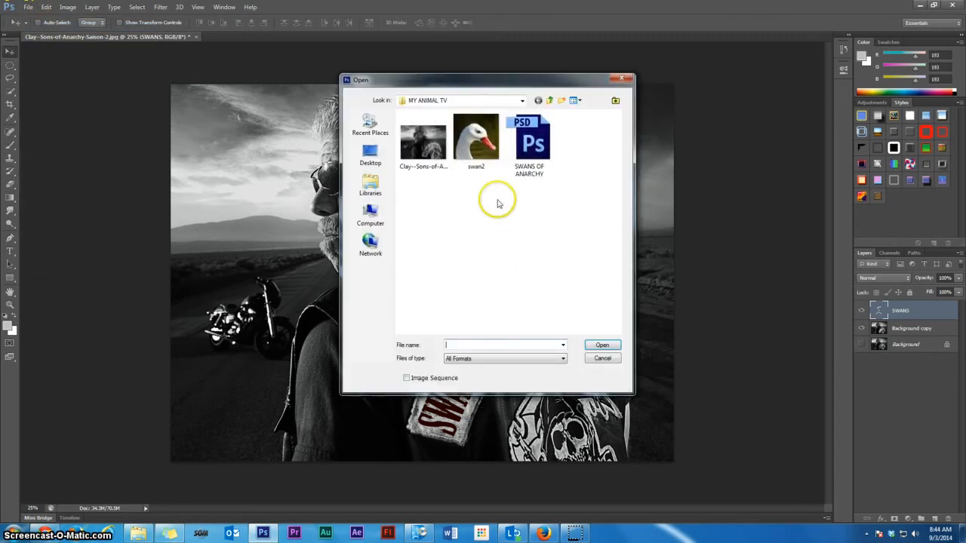
click(483, 155)
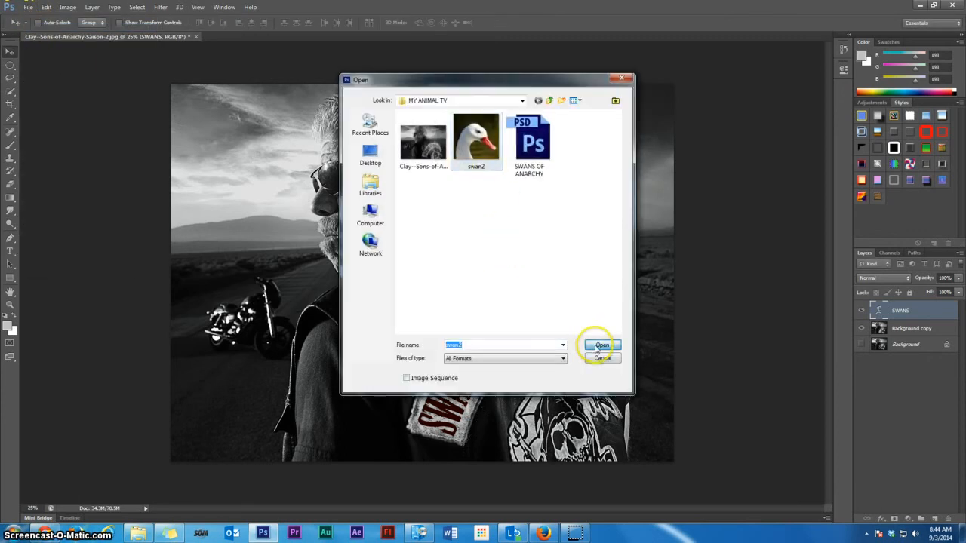
click(601, 345)
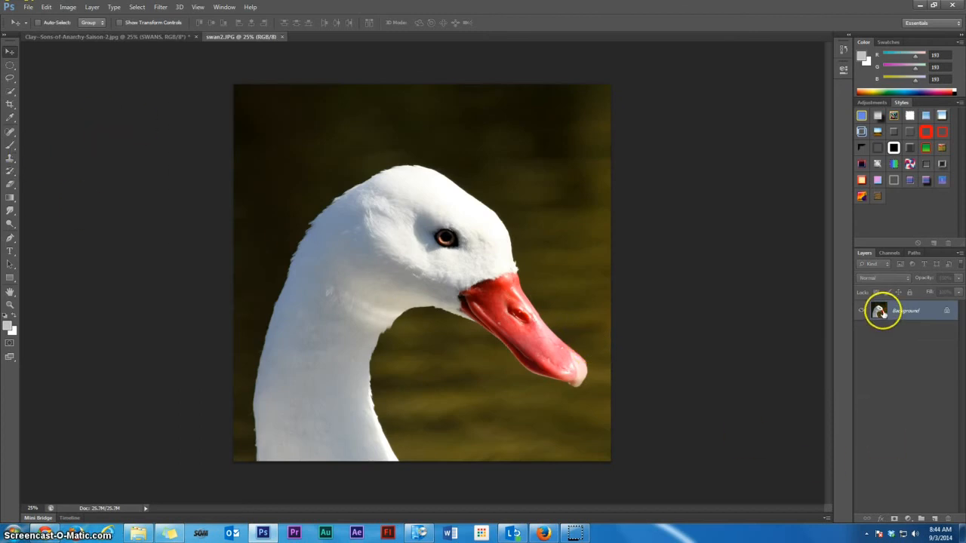
drag(883, 311, 934, 518)
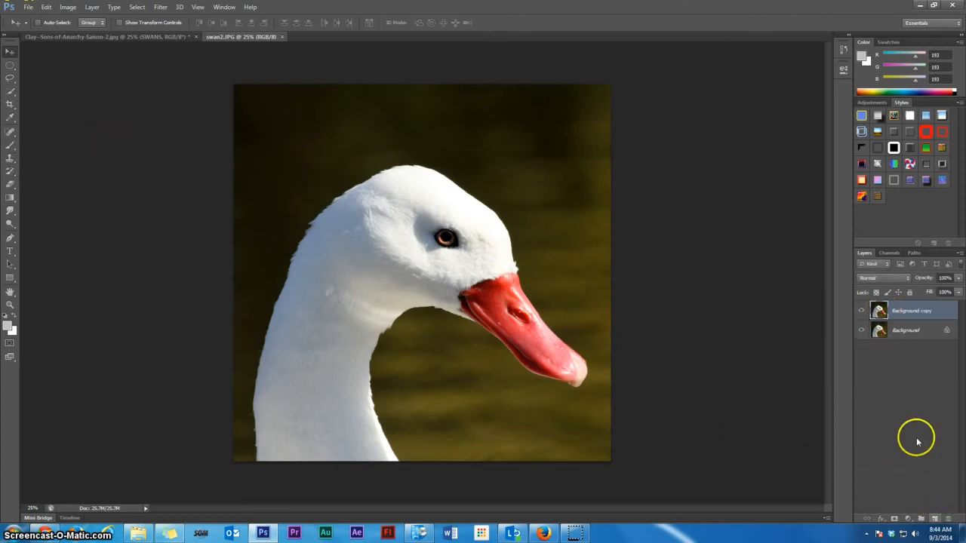
click(861, 330)
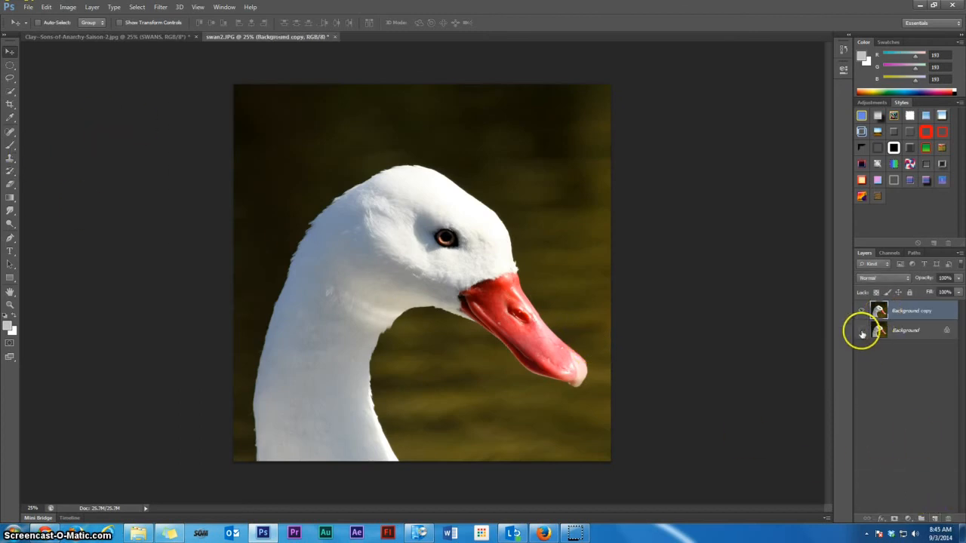
- Lasso loosely around the swan's head and beak and copy the selection to a new layer
click(10, 79)
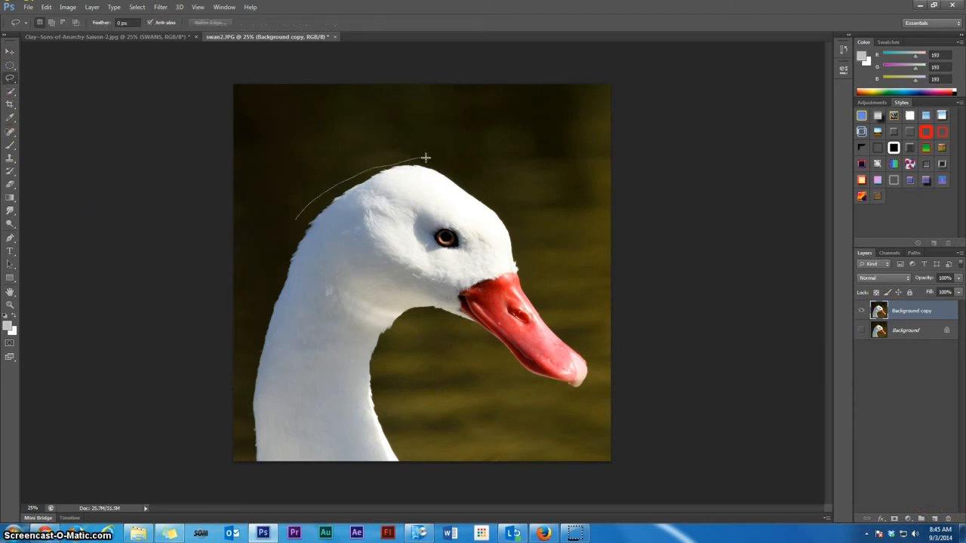
drag(385, 352, 469, 381)
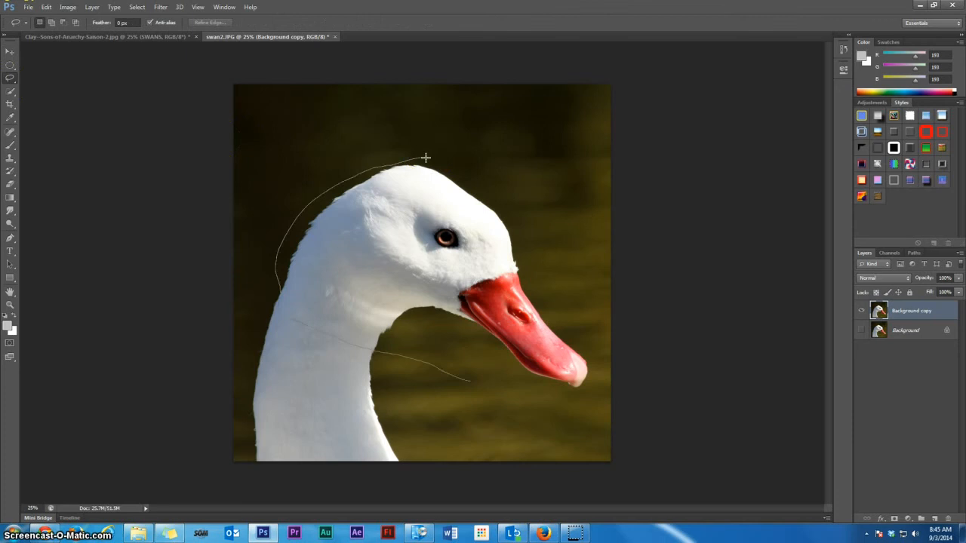
mouse_move(594, 356)
mouse_down()
mouse_move(512, 213)
mouse_move(475, 177)
mouse_move(414, 157)
mouse_up()
right_click(366, 215)
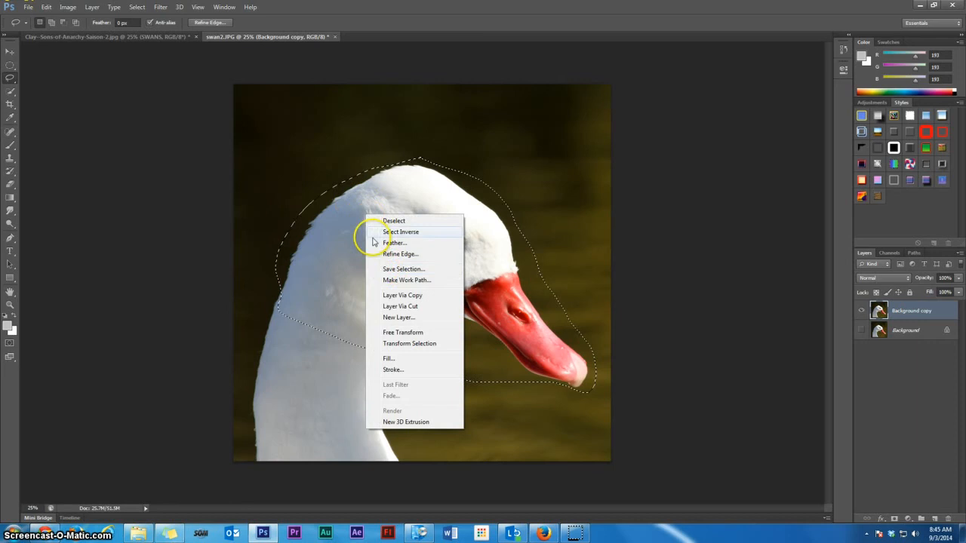
click(382, 295)
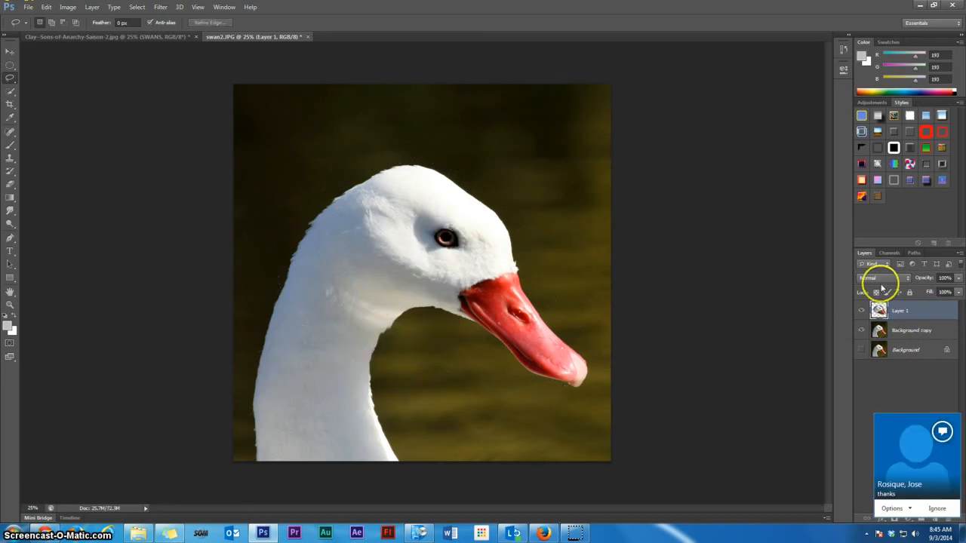
click(11, 50)
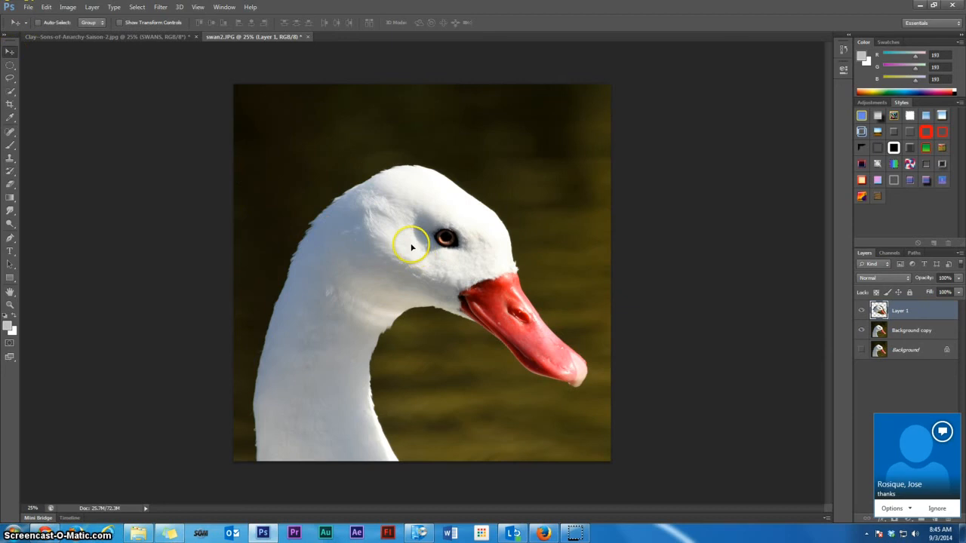
- Bring the cut-out swan head layer into the Clay-Sons-of-Anarchy image, accepting the color conversion, and place it over the man's head
drag(411, 246, 318, 264)
click(522, 231)
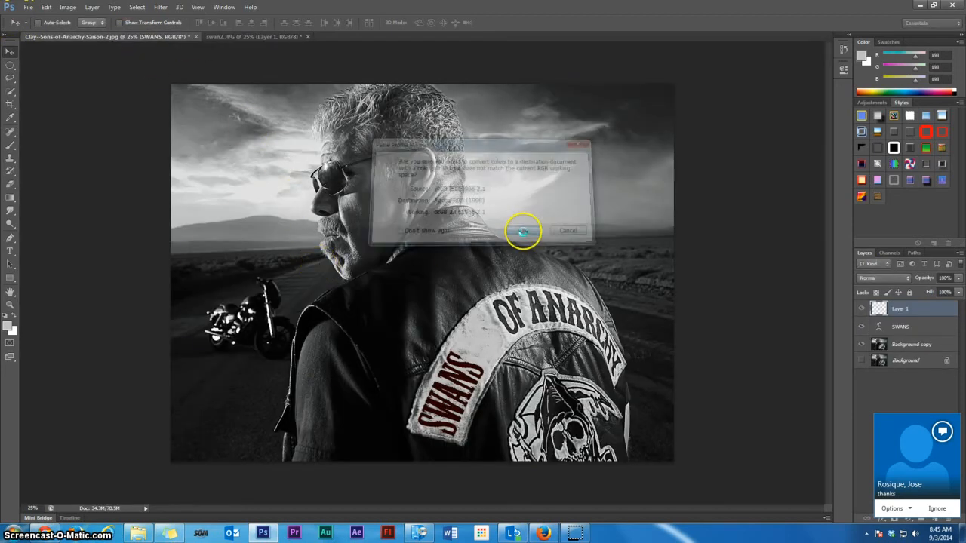
drag(350, 274, 491, 234)
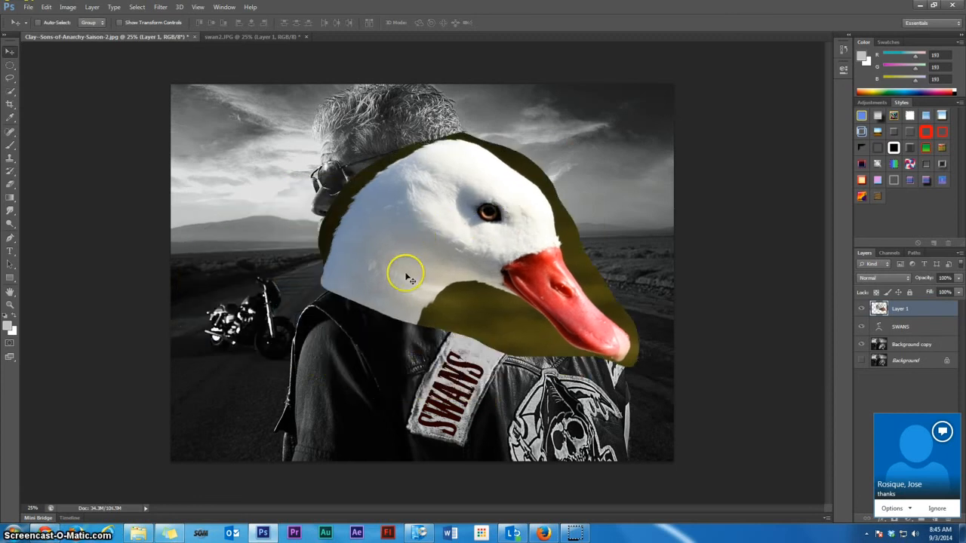
- Mirror the swan head horizontally to about -91% width, position it over the man's head with the beak facing his way, and apply the transform
key(ctrl+t)
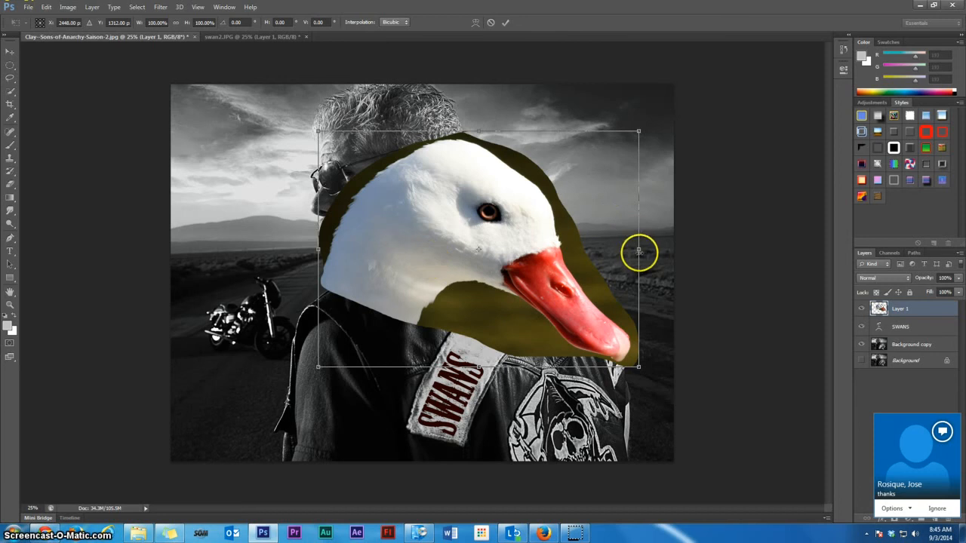
drag(640, 250, 61, 226)
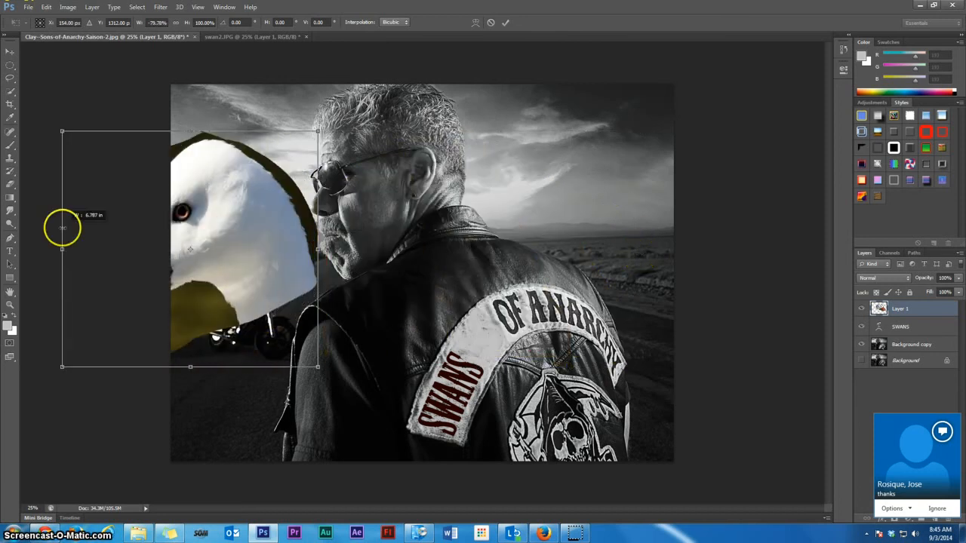
drag(256, 254, 432, 187)
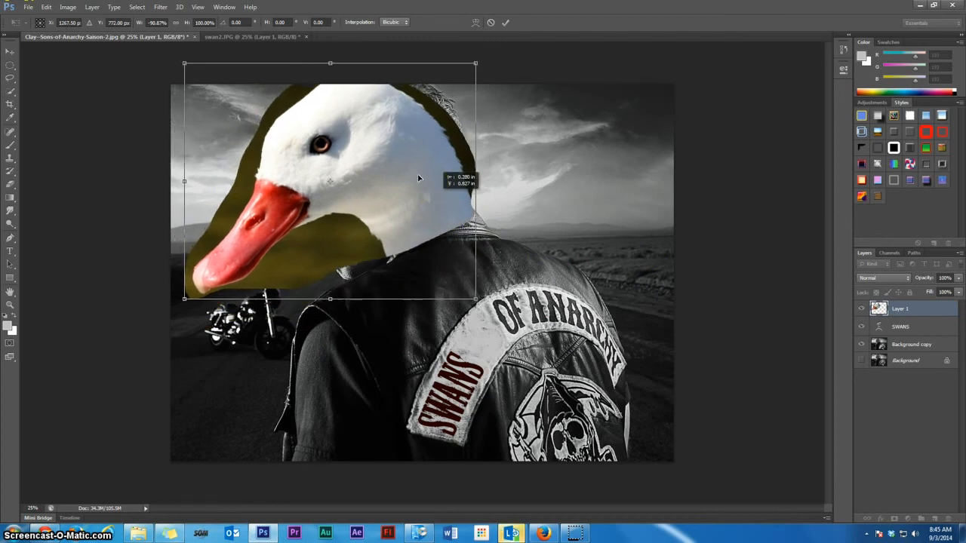
click(11, 53)
click(431, 199)
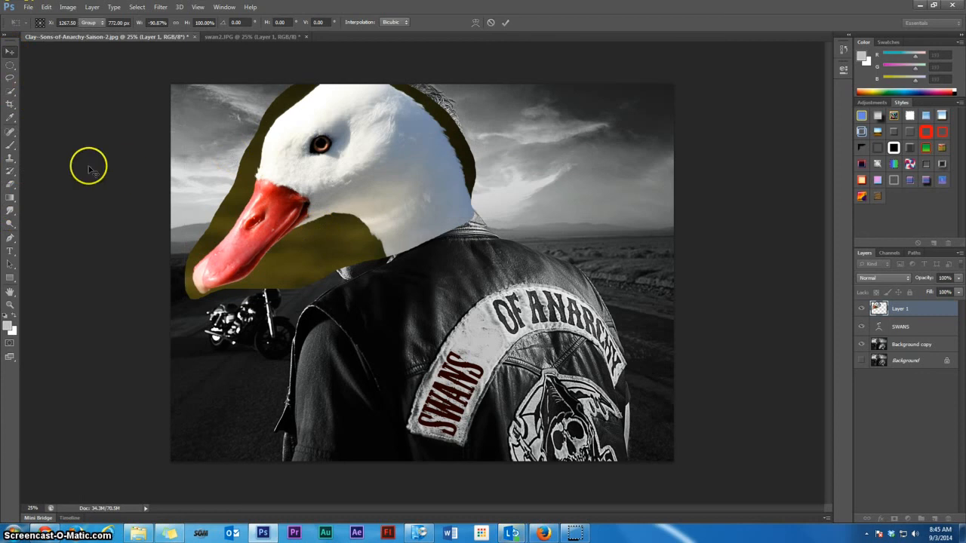
- Erase the leftover brown-green background around the swan's head, beak and throat
click(10, 183)
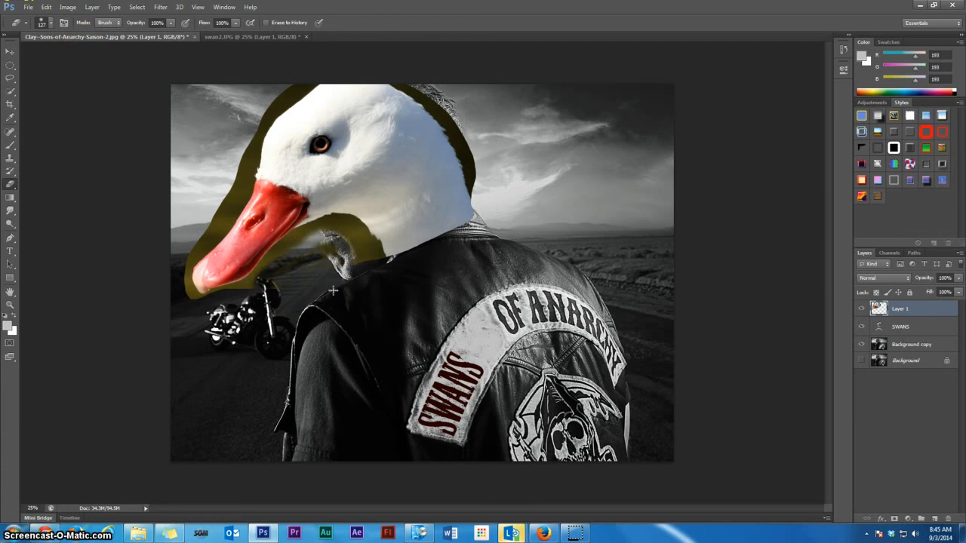
mouse_move(334, 291)
mouse_down()
mouse_move(377, 258)
mouse_move(342, 221)
mouse_up()
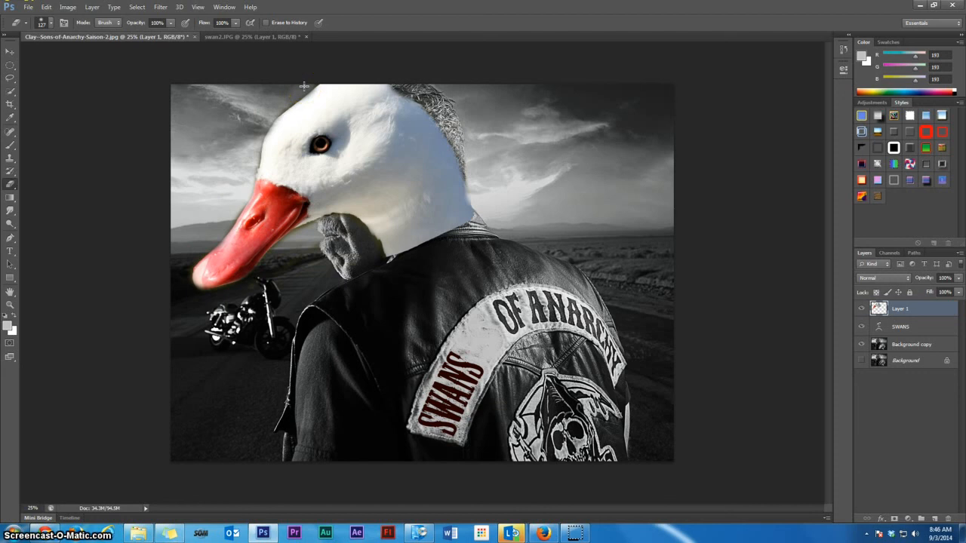
mouse_move(304, 86)
mouse_down()
mouse_move(252, 178)
mouse_move(302, 104)
mouse_move(341, 85)
mouse_move(451, 180)
mouse_up()
- Smudge the white feathers at the back of the swan's head outward at 50% strength to cover the man's hair
click(10, 212)
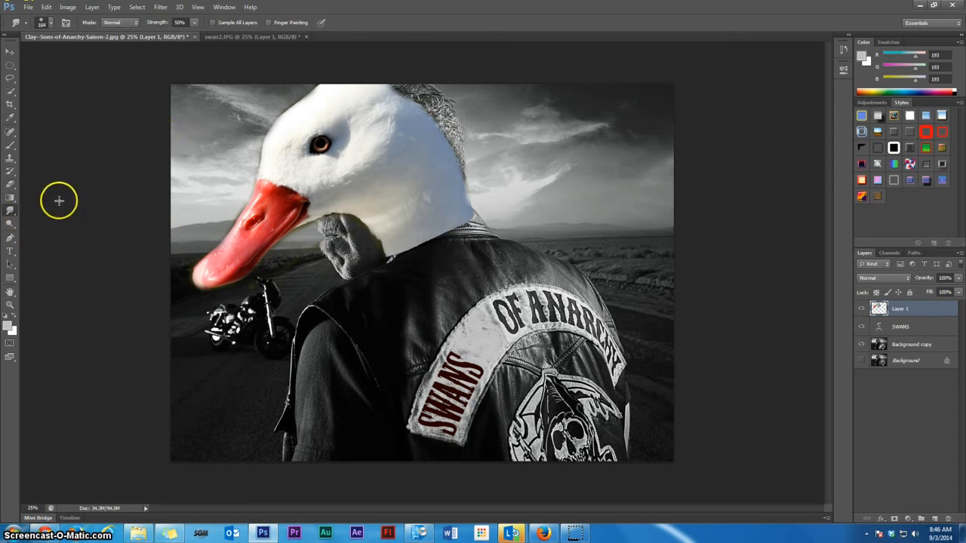
click(14, 214)
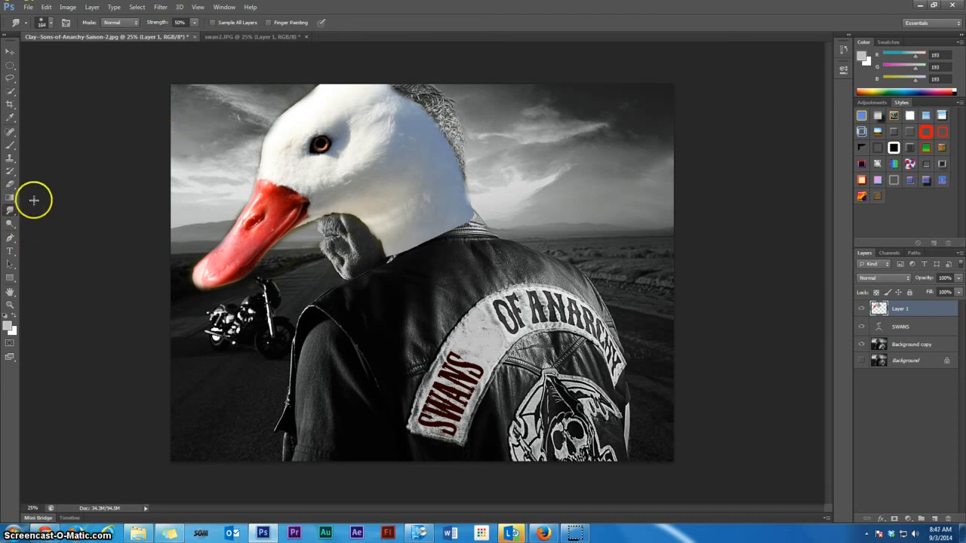
mouse_move(396, 100)
mouse_down()
mouse_move(418, 94)
mouse_move(382, 94)
mouse_move(434, 84)
mouse_move(411, 93)
mouse_move(453, 95)
mouse_move(406, 106)
mouse_move(468, 113)
mouse_move(410, 113)
mouse_move(463, 113)
mouse_move(438, 99)
mouse_up()
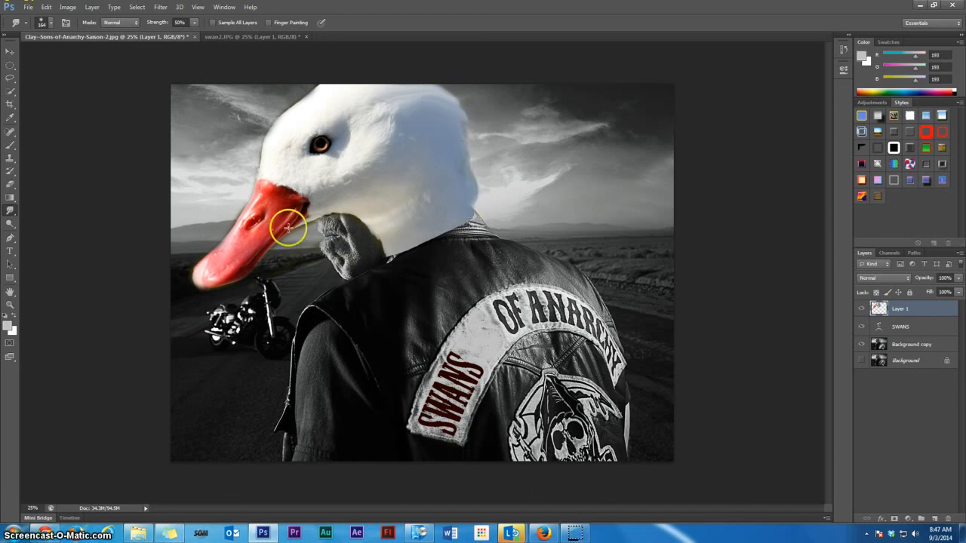
- Erase the lower edge of the swan's neck where it overlaps the jacket so the neck tucks behind the collar
click(12, 185)
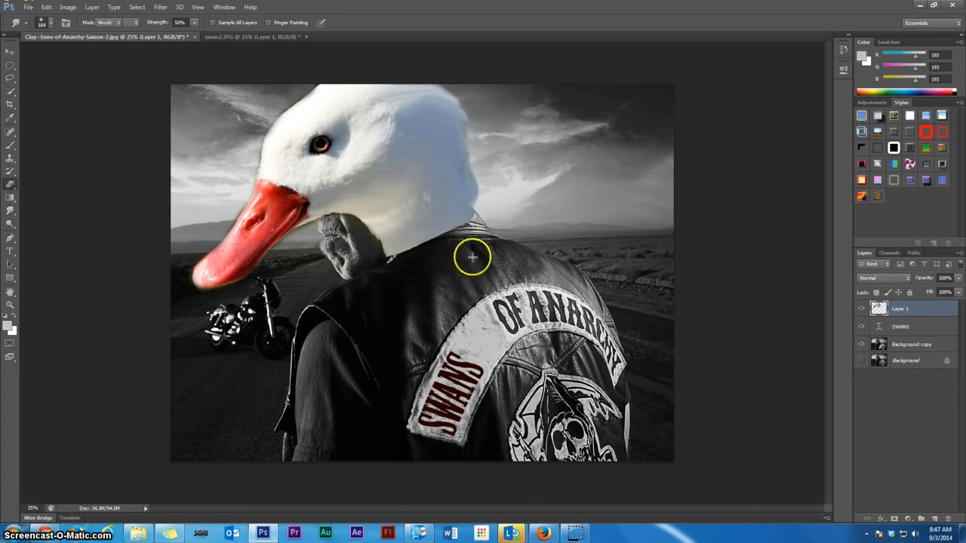
key(e)
drag(460, 219, 396, 249)
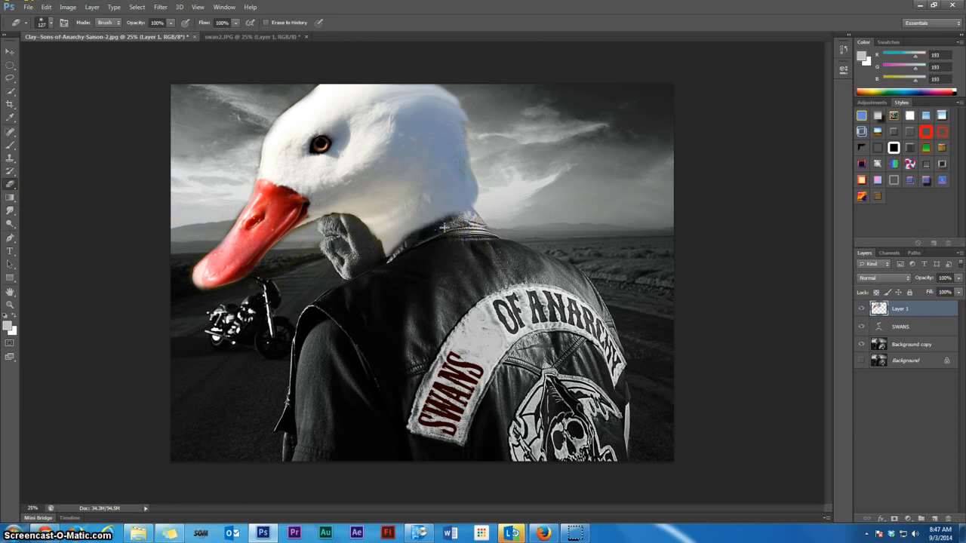
mouse_move(444, 226)
mouse_down()
mouse_move(446, 217)
mouse_move(405, 233)
mouse_move(387, 258)
mouse_up()
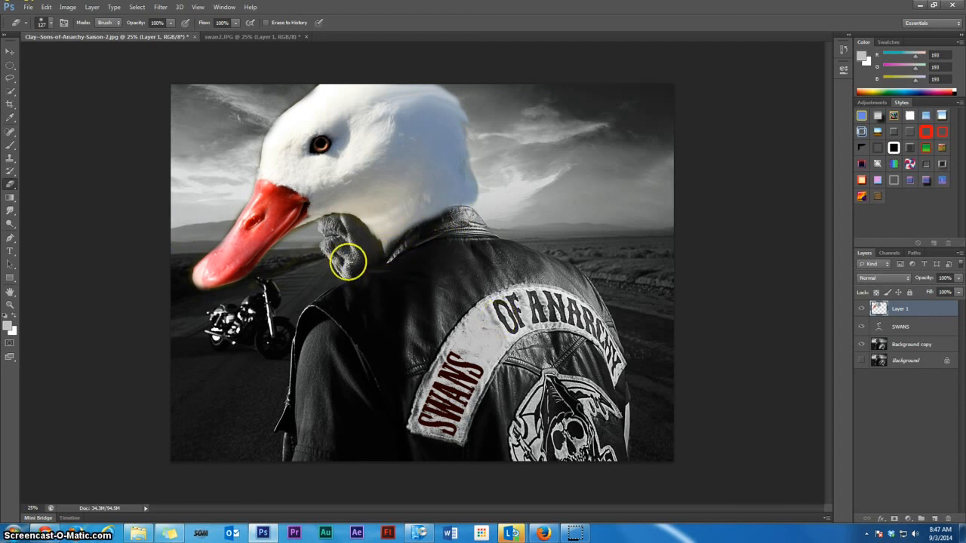
- Clone the nearby road and landscape over the man's exposed chin and beard below the beak on the Background copy layer
click(9, 158)
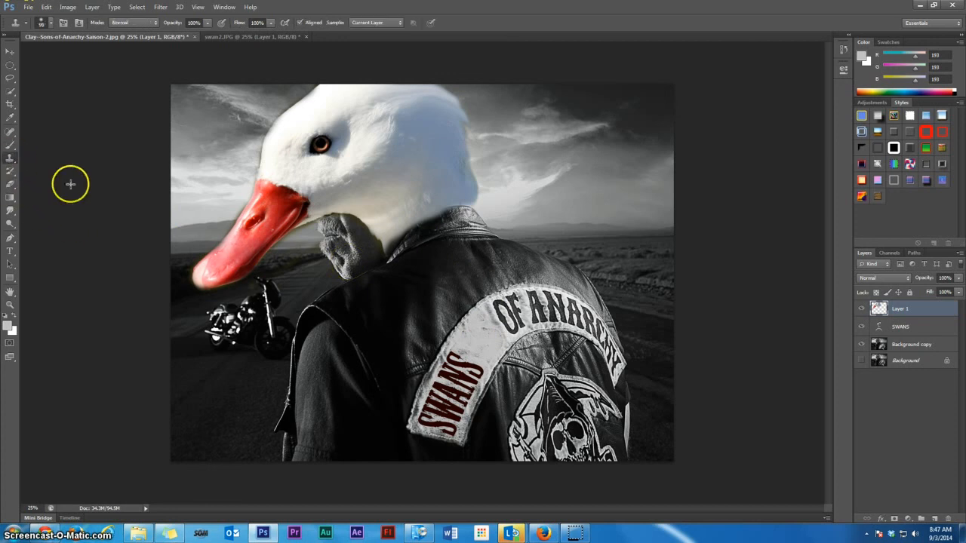
click(916, 344)
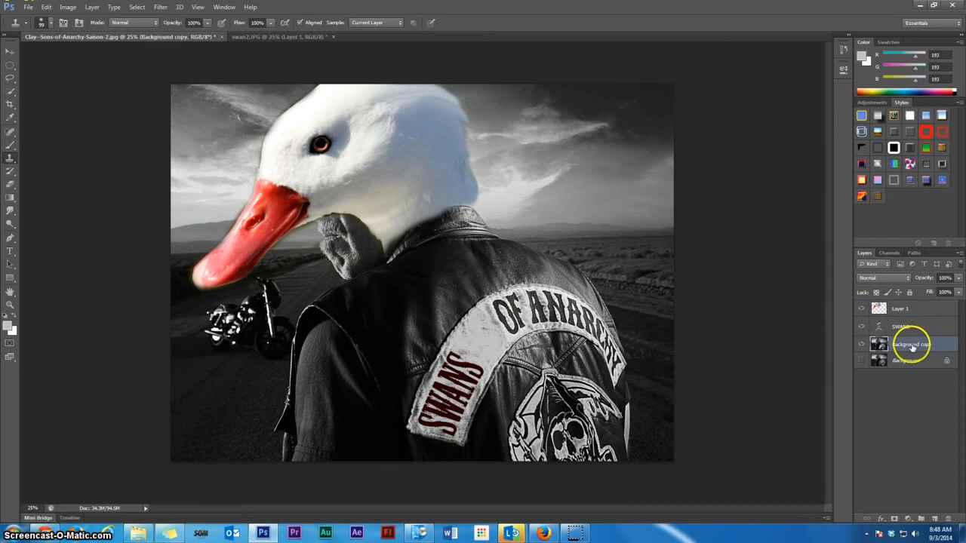
alt+click(313, 280)
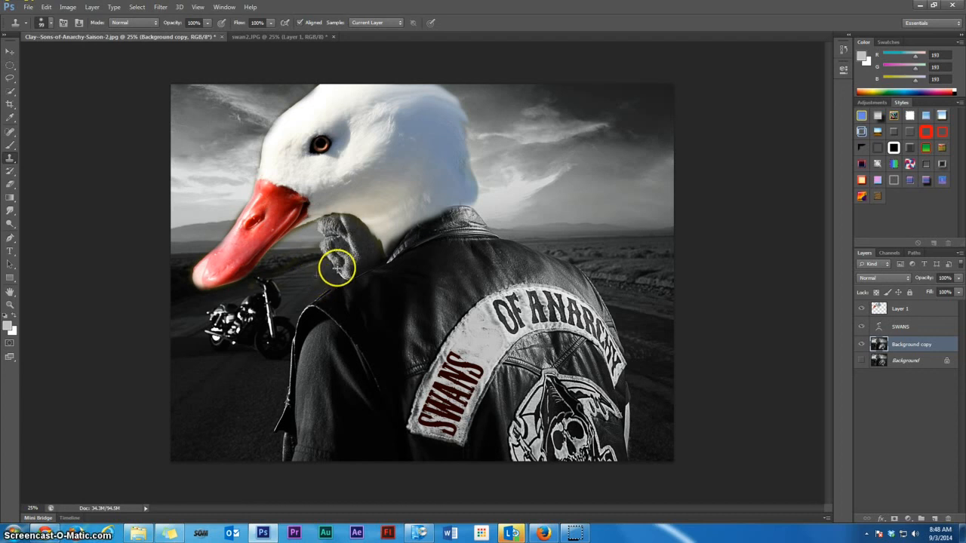
mouse_move(336, 269)
mouse_down()
mouse_move(343, 255)
mouse_move(324, 261)
mouse_up()
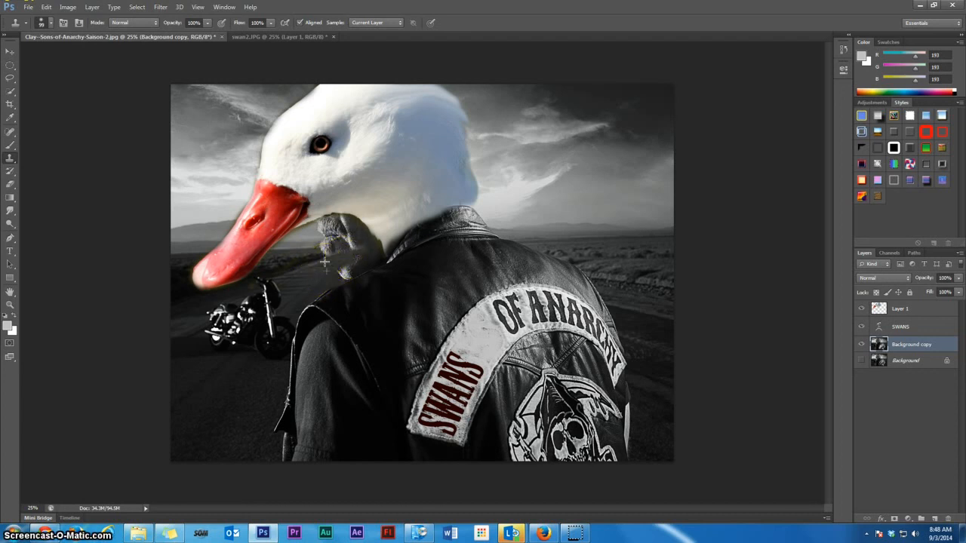
click(324, 261)
mouse_move(324, 261)
mouse_down()
mouse_move(369, 263)
mouse_move(340, 272)
mouse_up()
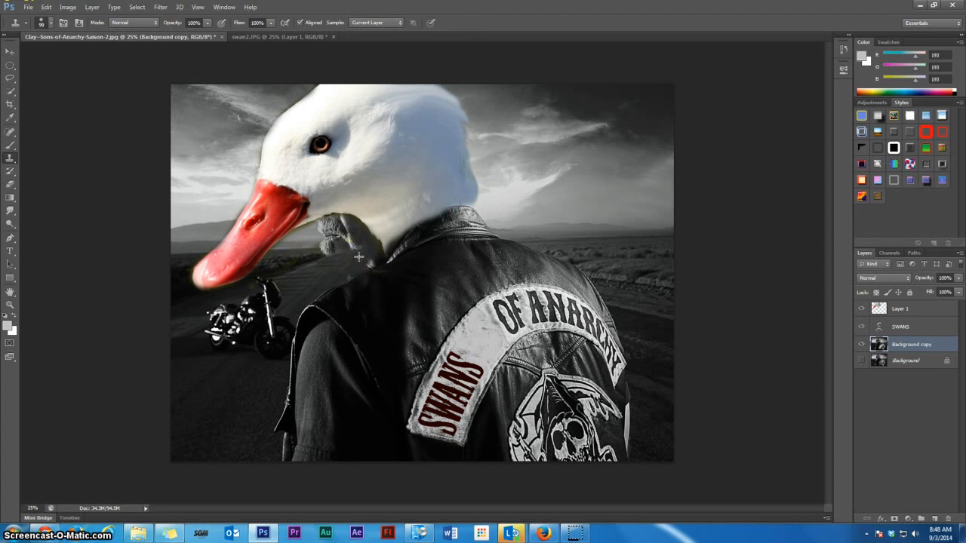
mouse_move(369, 261)
mouse_down()
mouse_move(402, 330)
mouse_move(312, 245)
mouse_move(339, 240)
mouse_move(297, 261)
mouse_up()
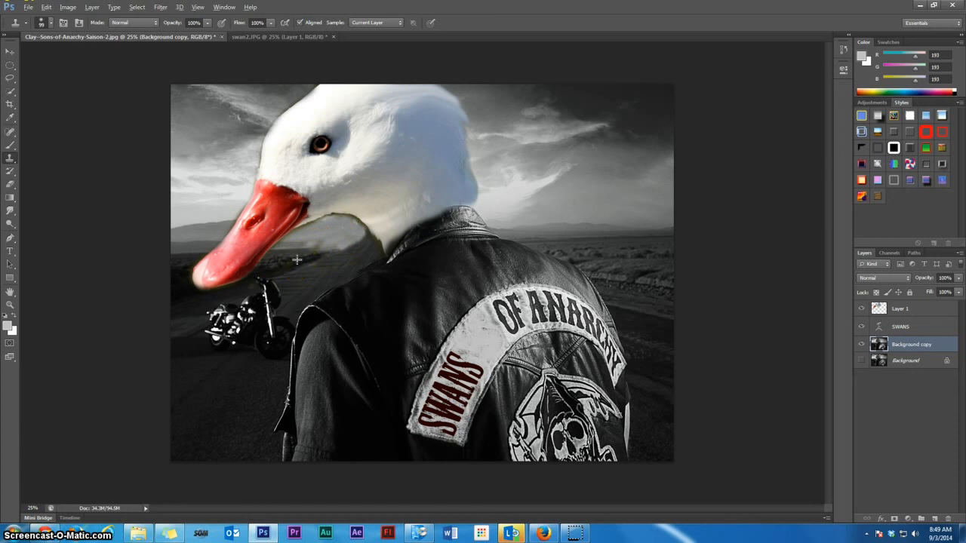
drag(297, 260, 312, 250)
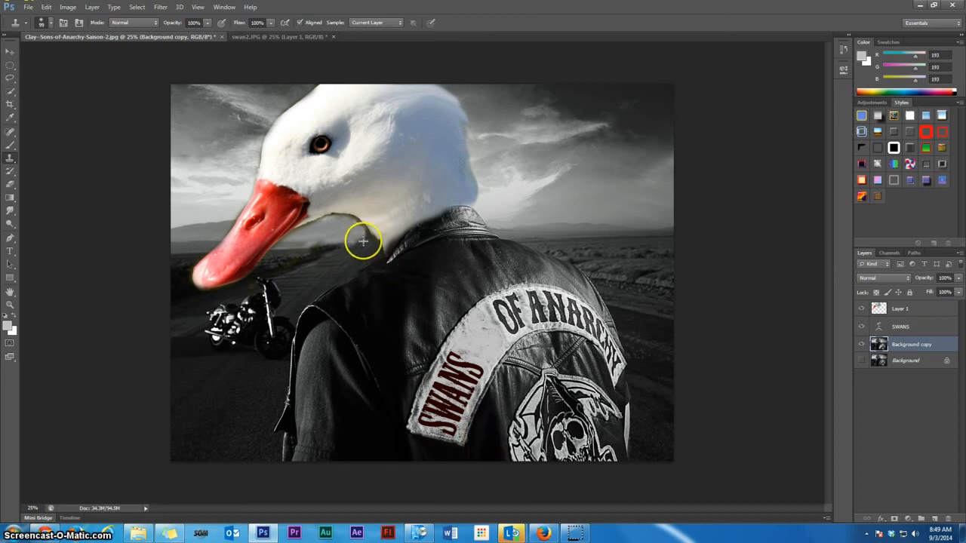
- Smudge the dark fringe along the swan's throat on Layer 1 to blend its edge
click(10, 213)
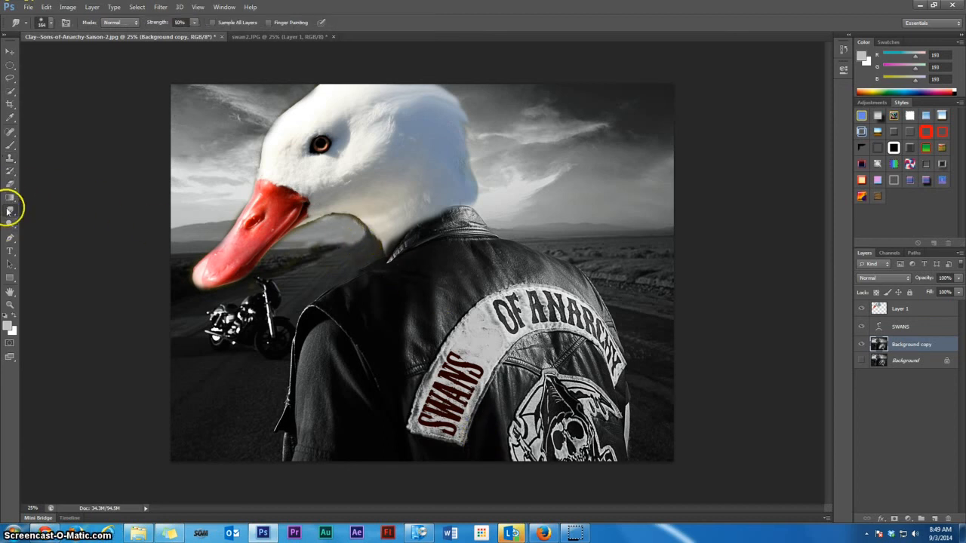
drag(367, 213, 352, 218)
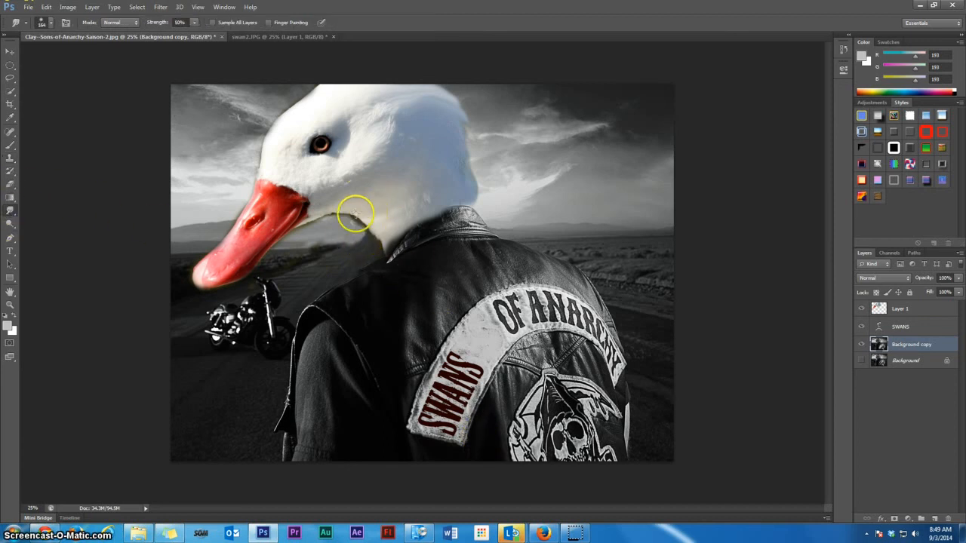
click(902, 315)
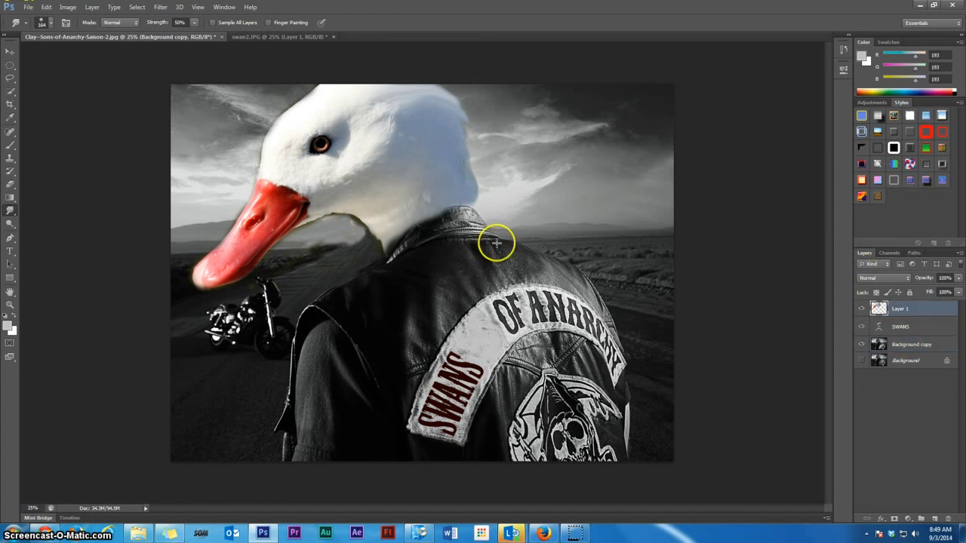
mouse_move(342, 202)
mouse_down()
mouse_move(328, 212)
mouse_move(357, 210)
mouse_move(381, 226)
mouse_move(364, 237)
mouse_move(358, 217)
mouse_up()
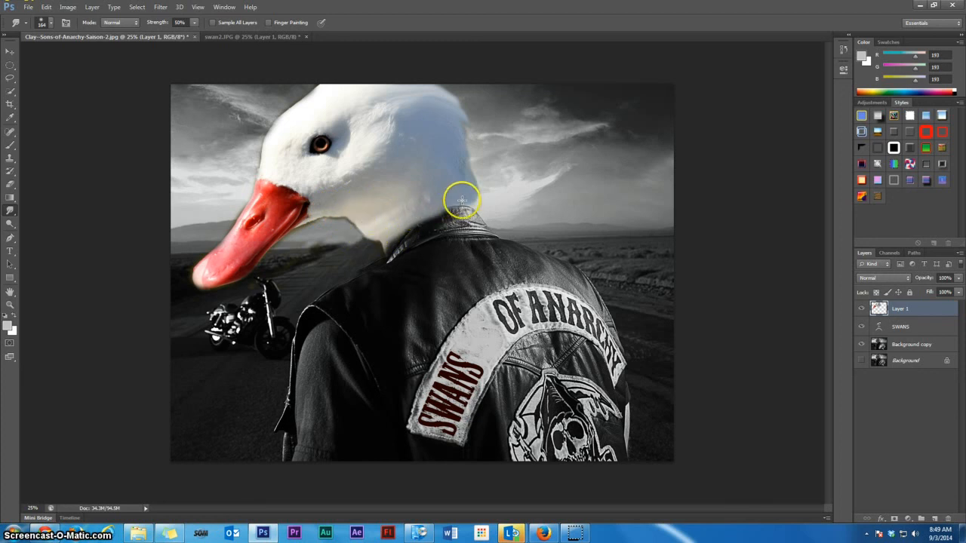